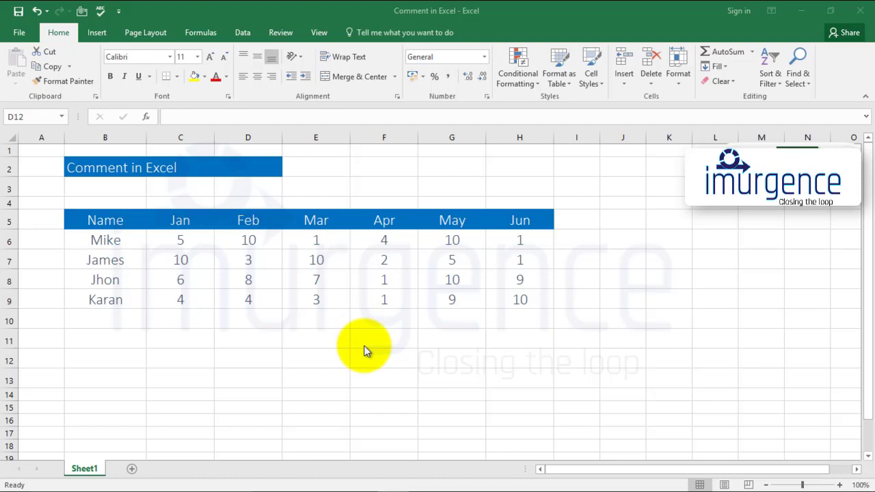
Add a comment reading 'This is a comment.' to cell F7, removing the author name.
click(397, 258)
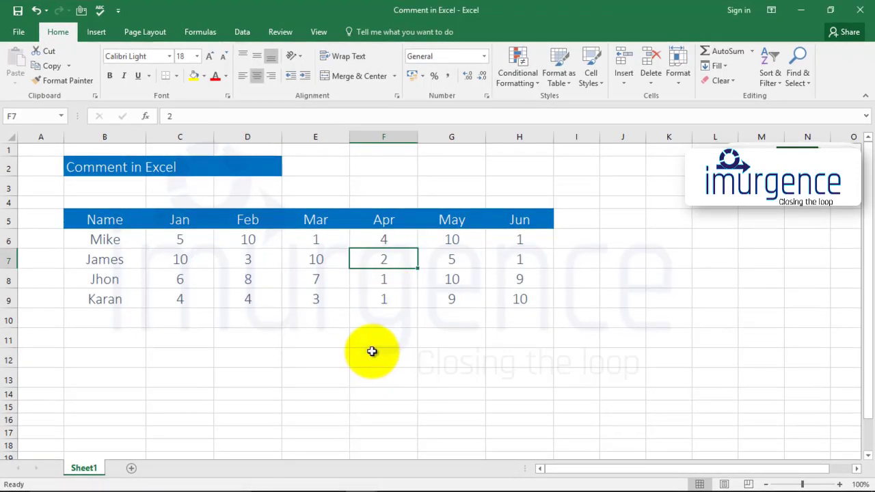
right_click(398, 261)
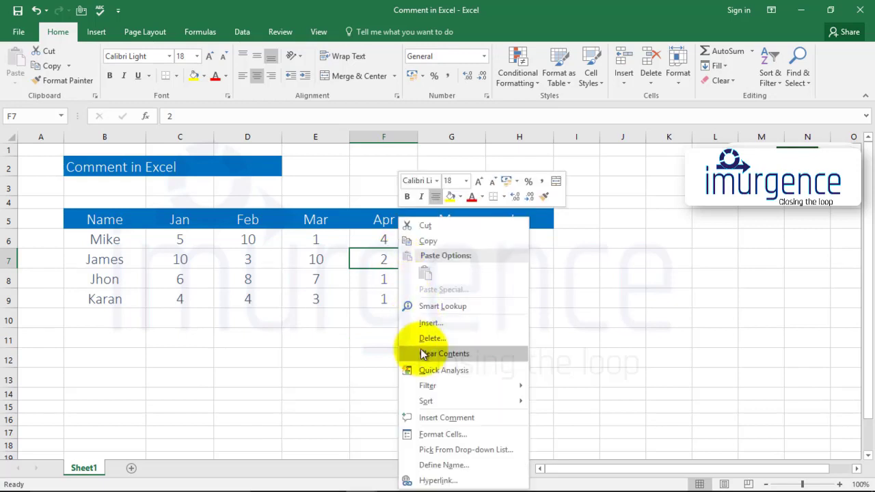
click(447, 419)
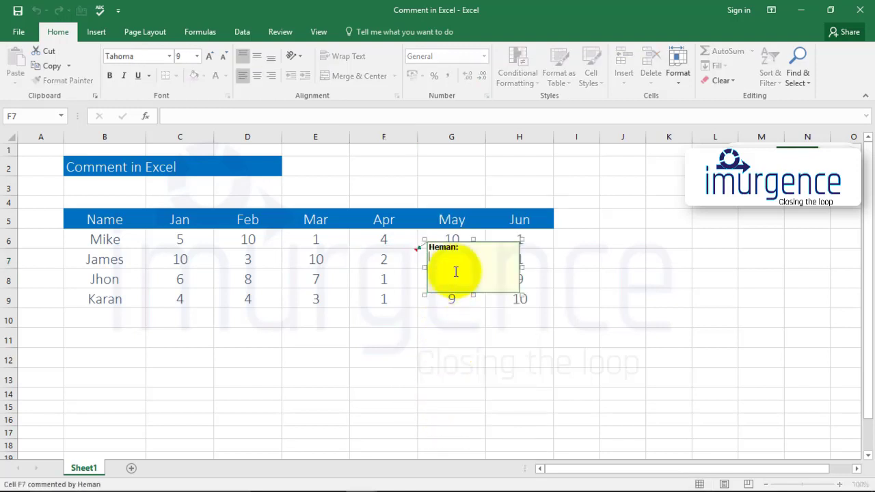
click(464, 247)
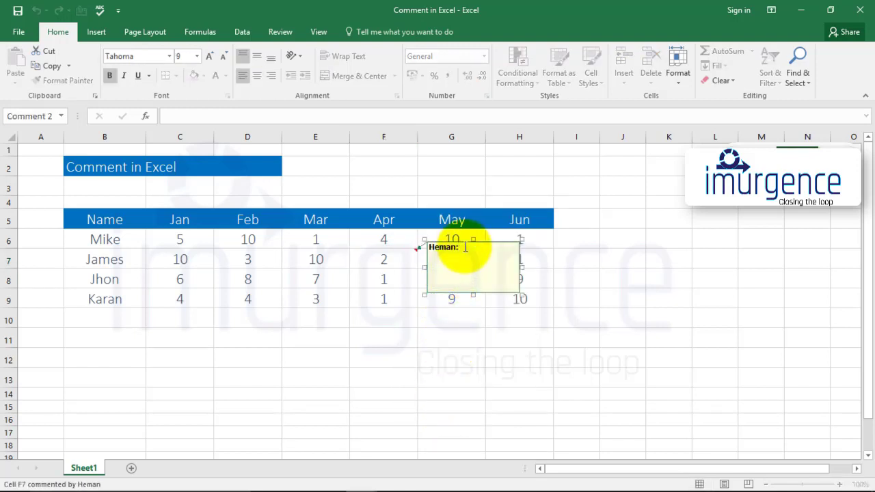
key(BackSpace)
key(BackSpace)
key(BackSpace)
key(BackSpace)
key(BackSpace)
key(BackSpace)
text(This i)
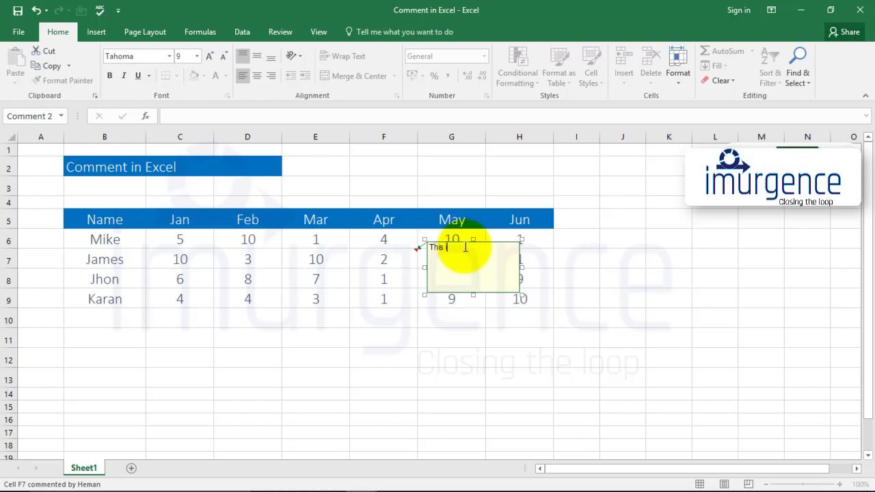
text(s a commen)
text(t)
text(.)
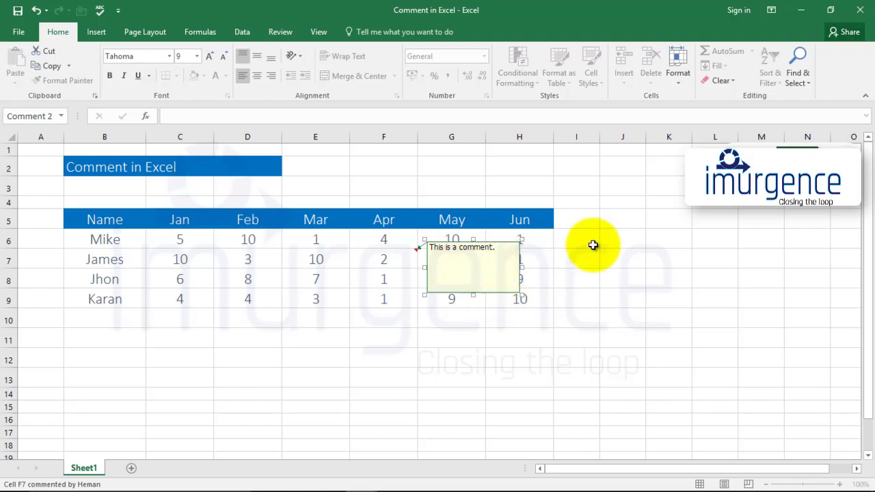
click(590, 238)
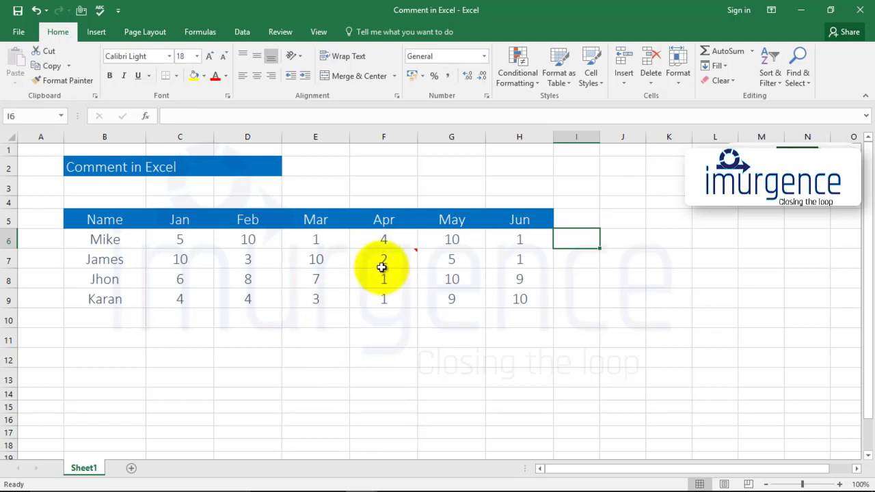
mouse_move(383, 259)
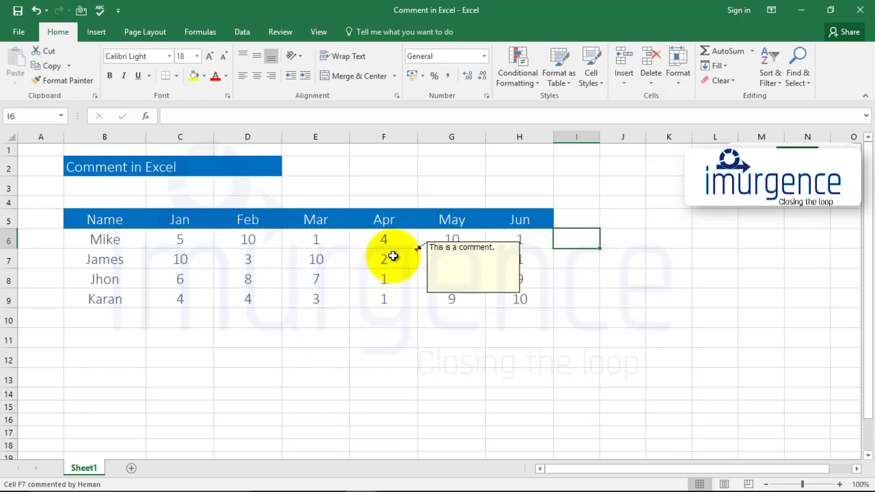
Add a second line 'We can edit a comment too.' to F7's comment.
right_click(393, 257)
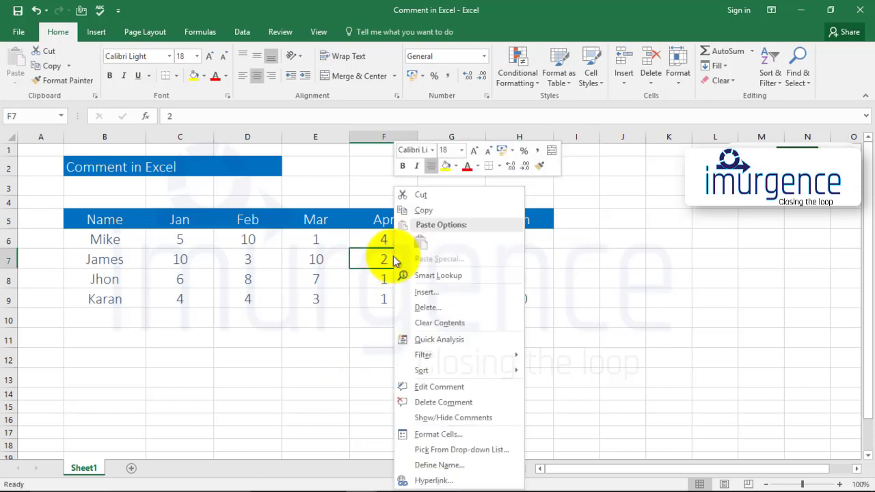
click(420, 387)
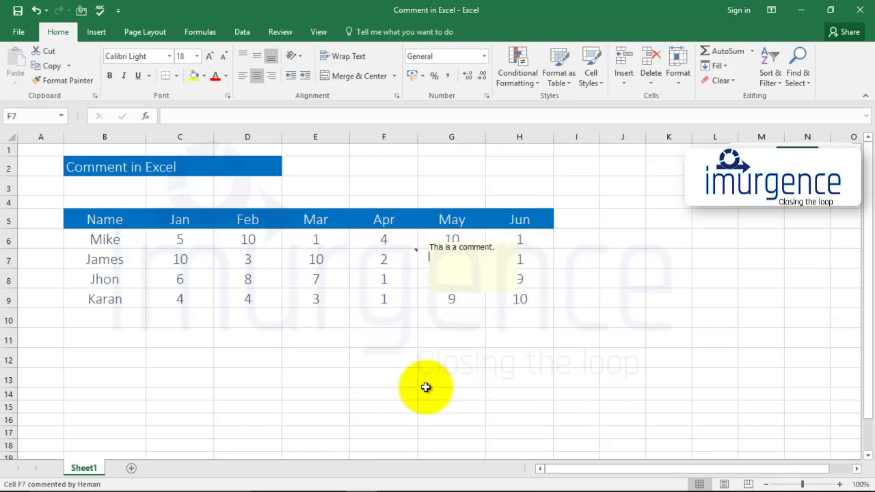
click(498, 250)
key(Return)
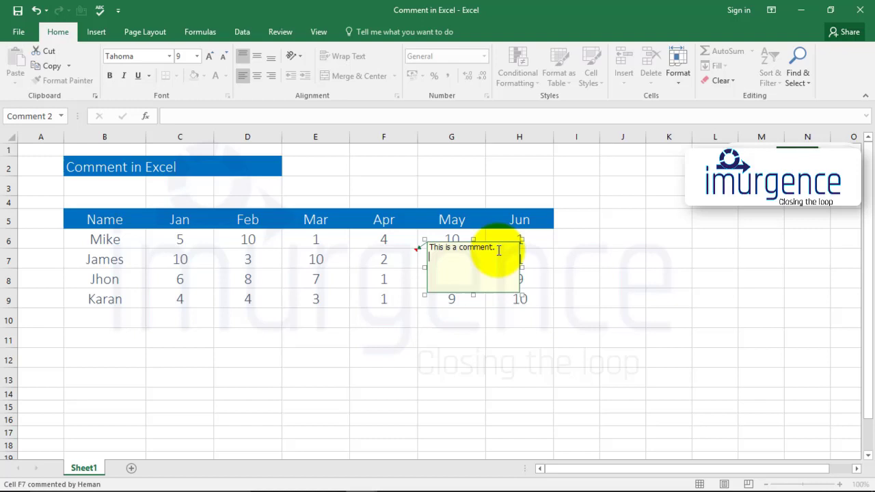
text(We c)
text(s)
text(an)
text( edit a )
text(co)
text(mm)
text(en)
text(t t)
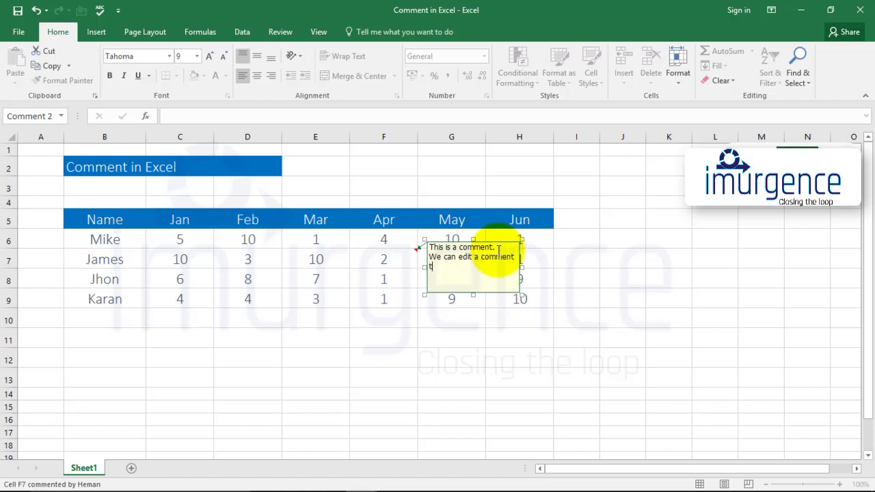
text(oo.)
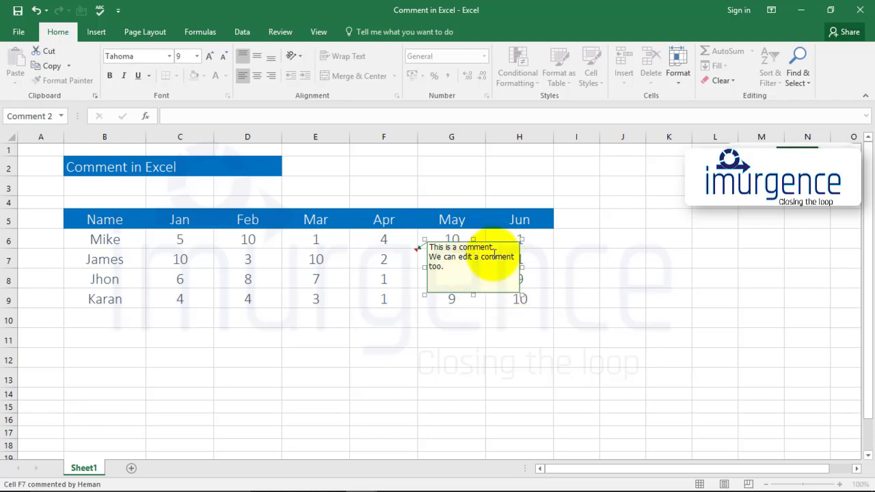
click(435, 362)
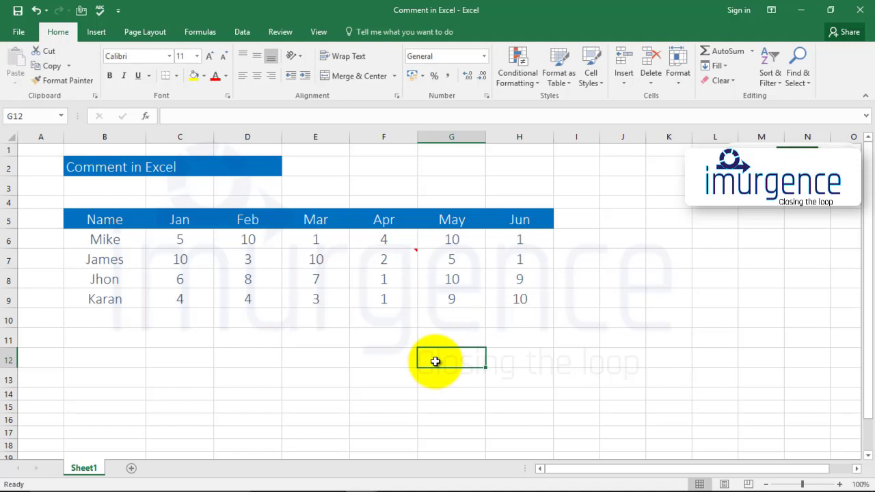
Set F7's comment to stay permanently displayed on the sheet.
right_click(399, 264)
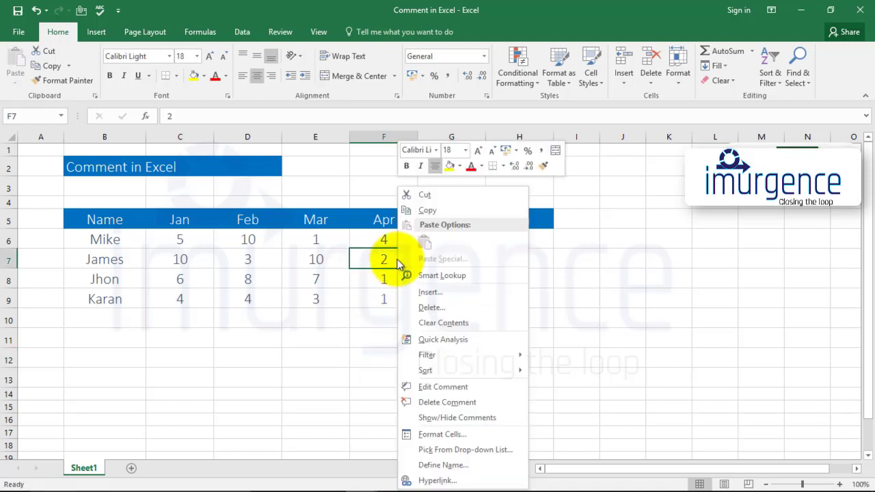
click(425, 421)
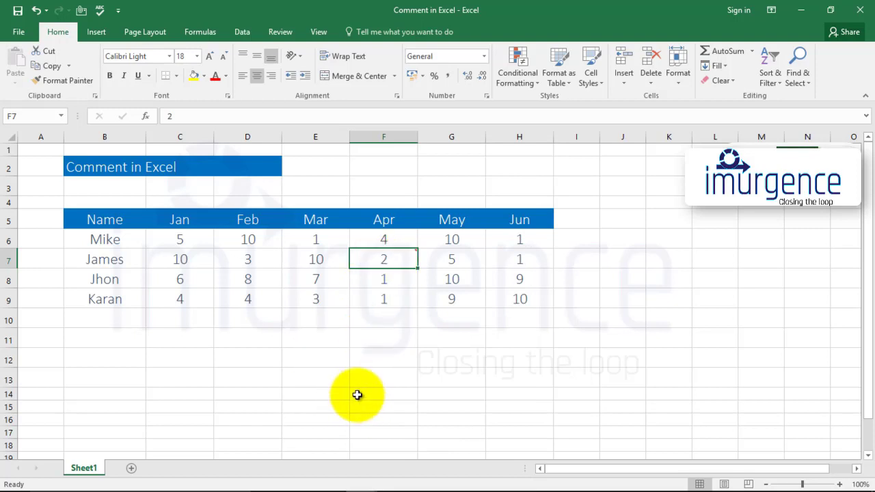
click(448, 361)
mouse_move(387, 259)
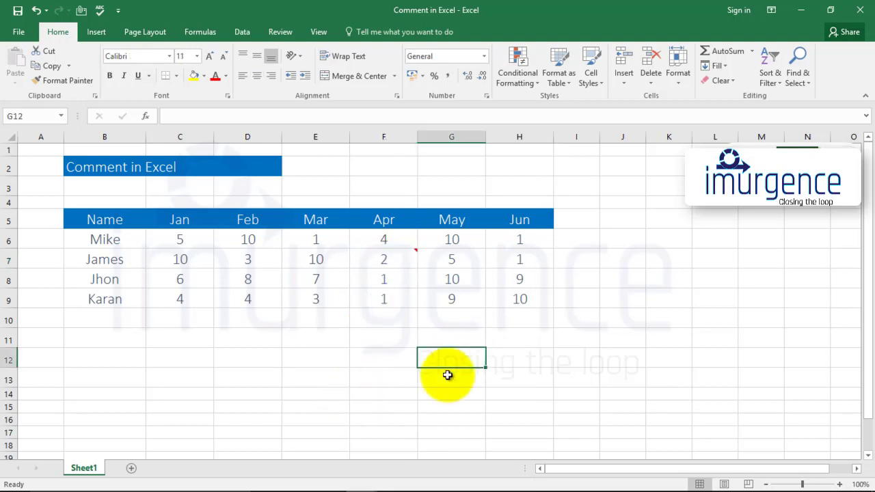
click(395, 257)
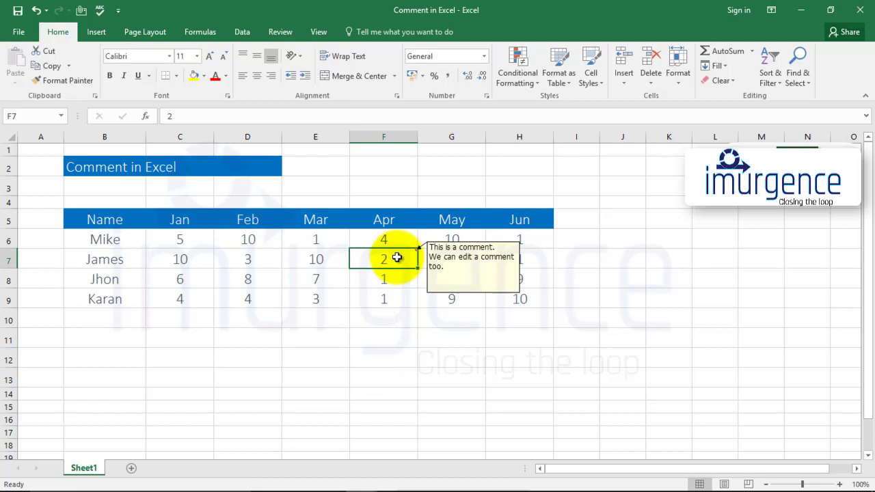
right_click(398, 257)
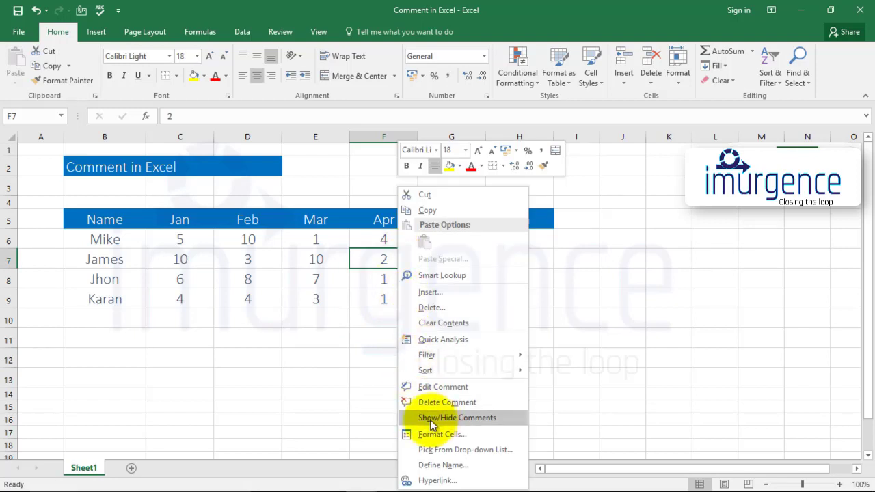
click(454, 419)
click(574, 377)
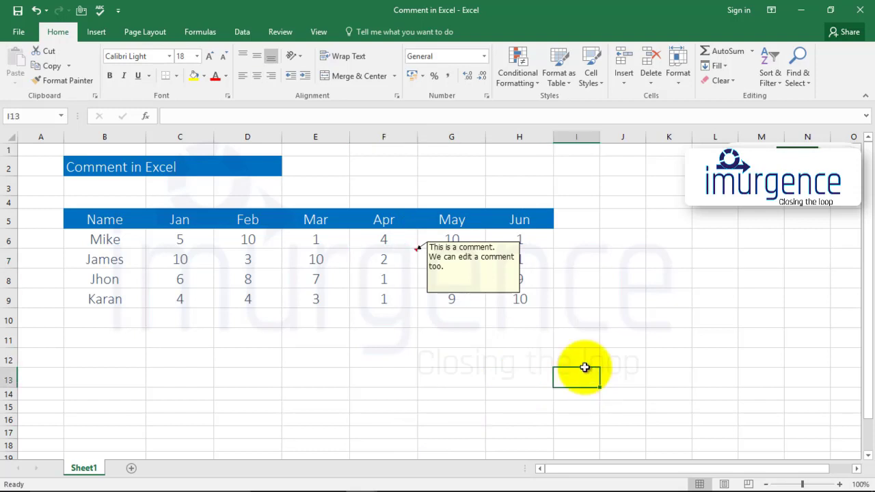
Reopen F7's comment box for editing and select its first line.
click(484, 277)
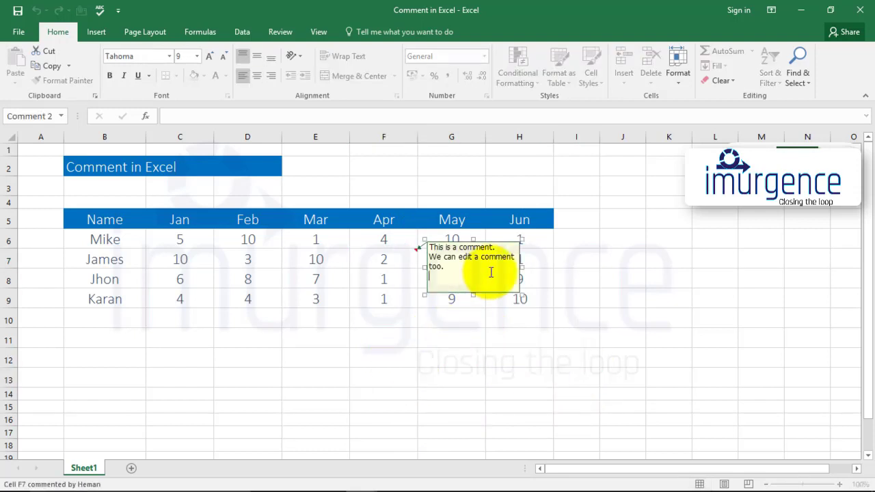
click(413, 376)
click(514, 272)
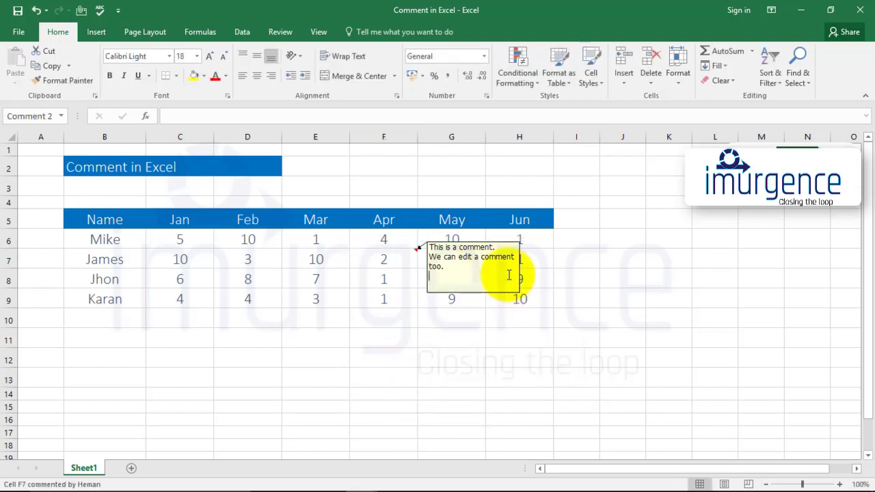
triple_click(506, 247)
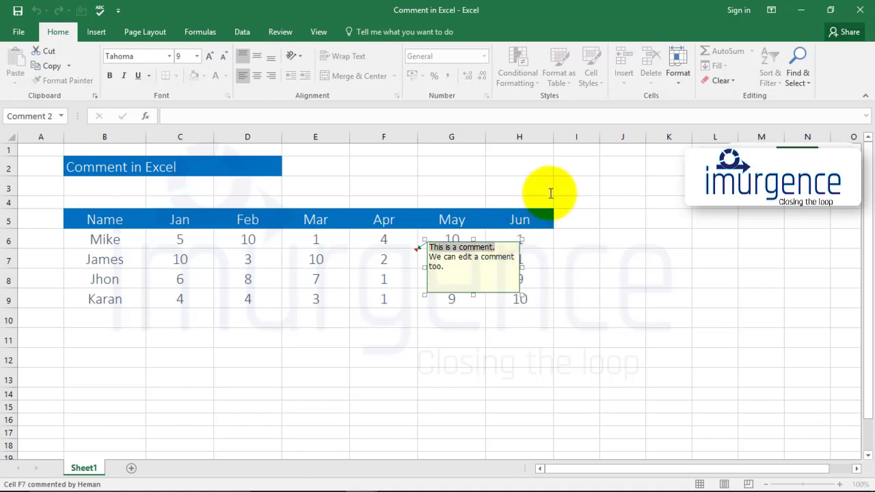
Move F7's comment box to the right of the table and resize it.
click(509, 243)
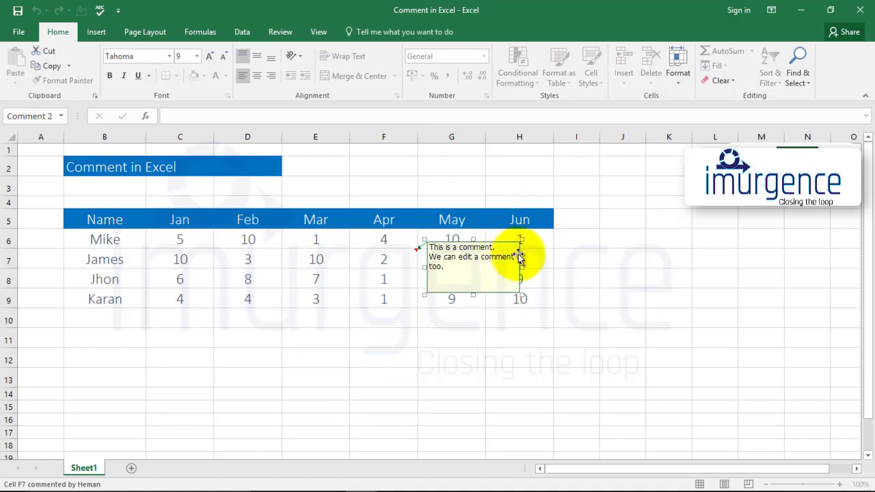
drag(520, 251, 706, 236)
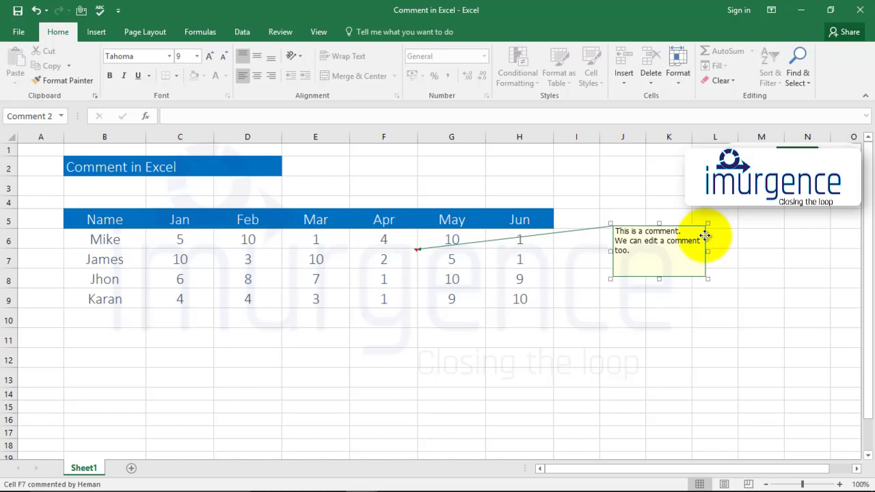
drag(705, 237, 801, 194)
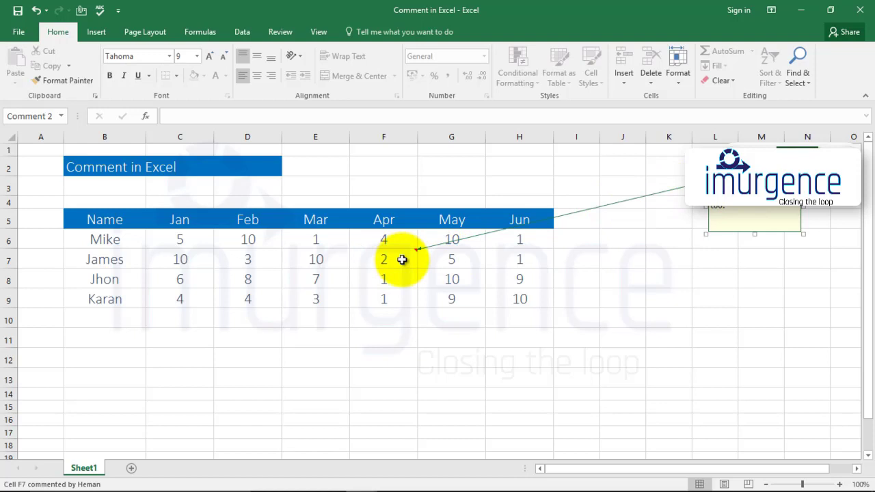
drag(705, 234, 642, 362)
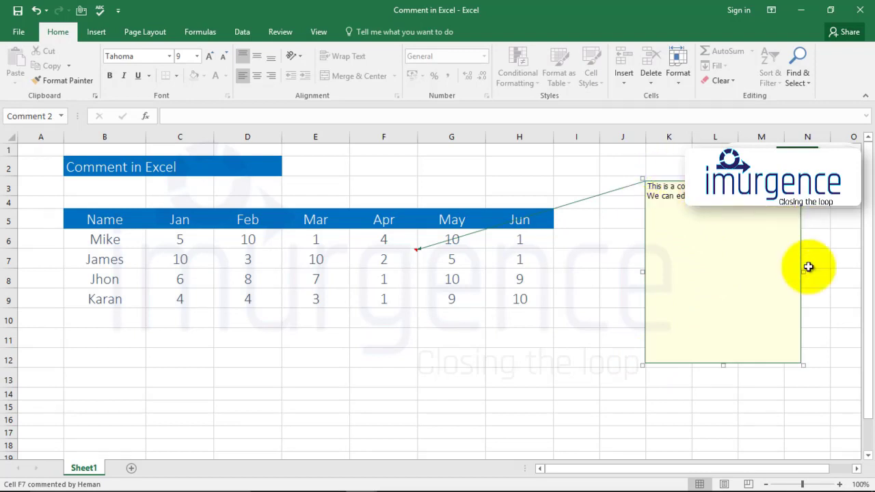
drag(803, 272, 846, 270)
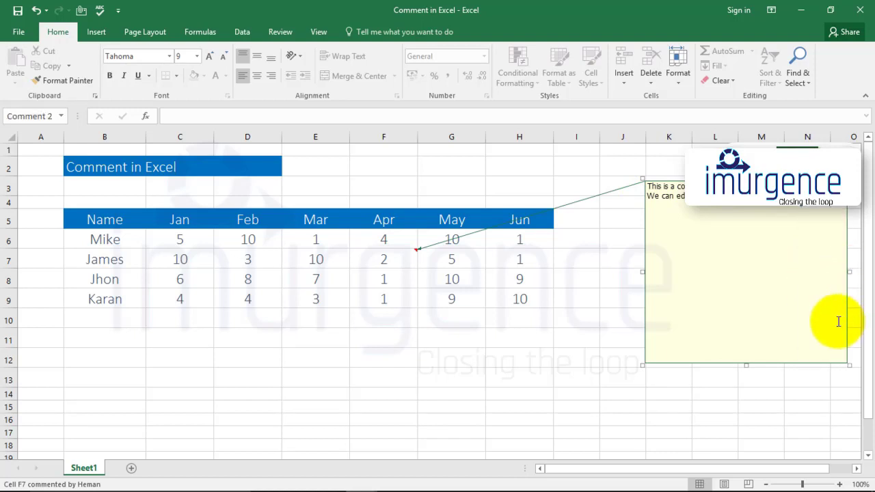
mouse_move(848, 363)
mouse_down()
mouse_move(757, 217)
mouse_move(756, 233)
mouse_up()
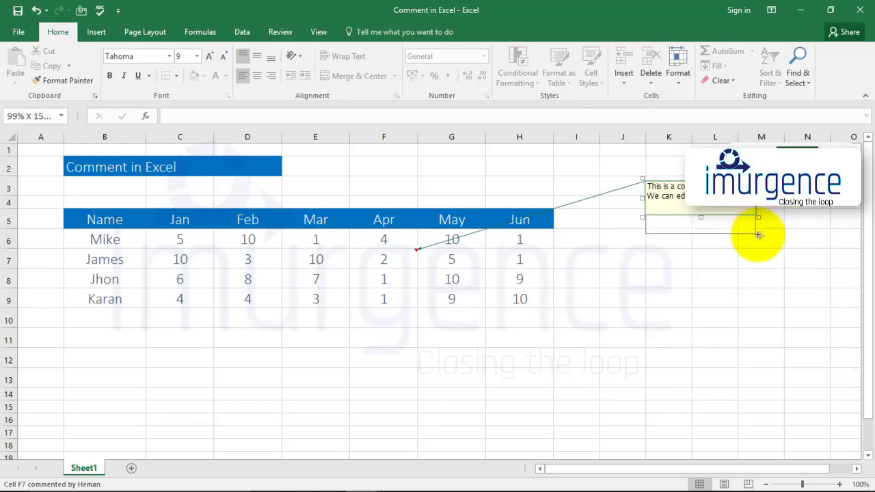
click(793, 252)
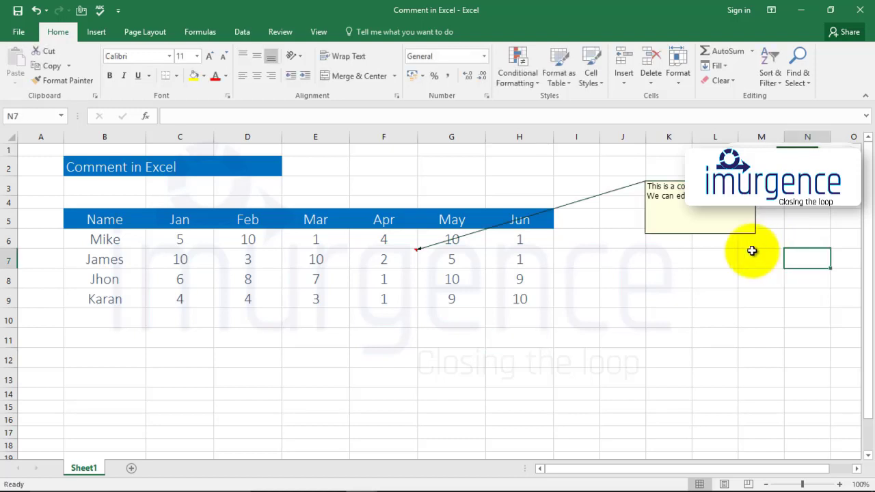
Hide F7's comment so it appears only on hover.
right_click(400, 261)
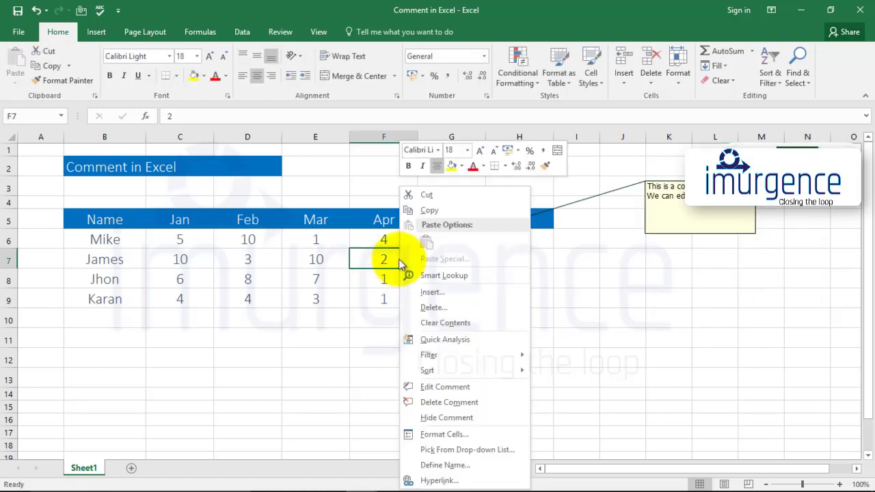
click(426, 418)
click(377, 357)
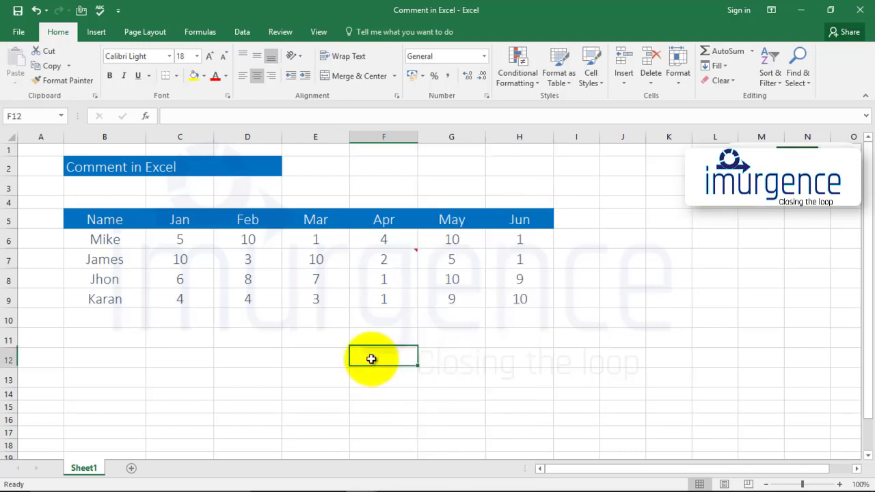
click(379, 260)
right_click(380, 259)
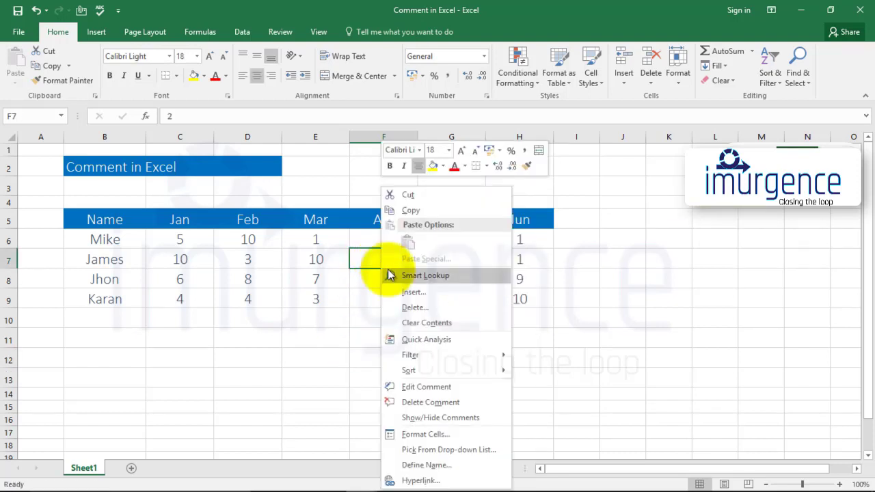
click(415, 402)
click(558, 377)
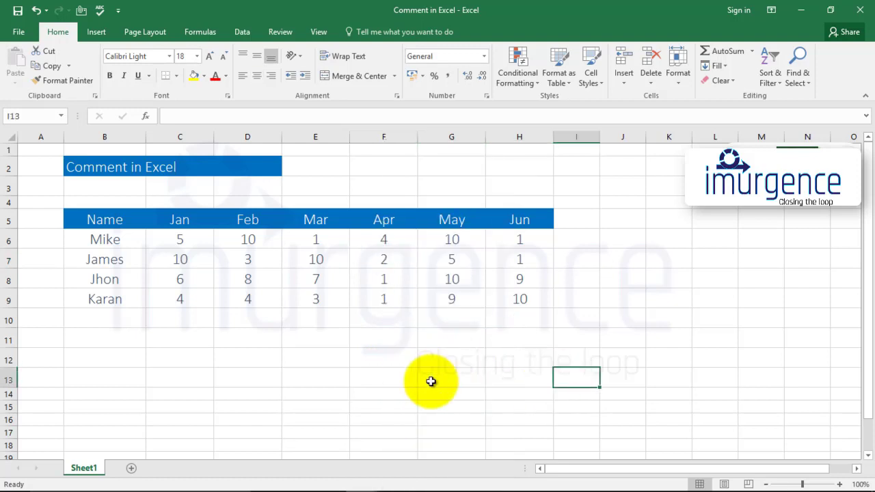
key(ctrl+z)
click(429, 361)
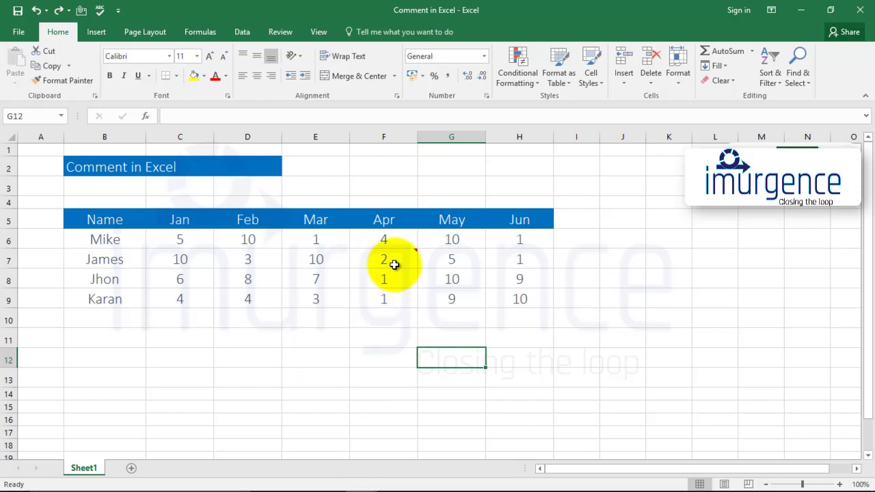